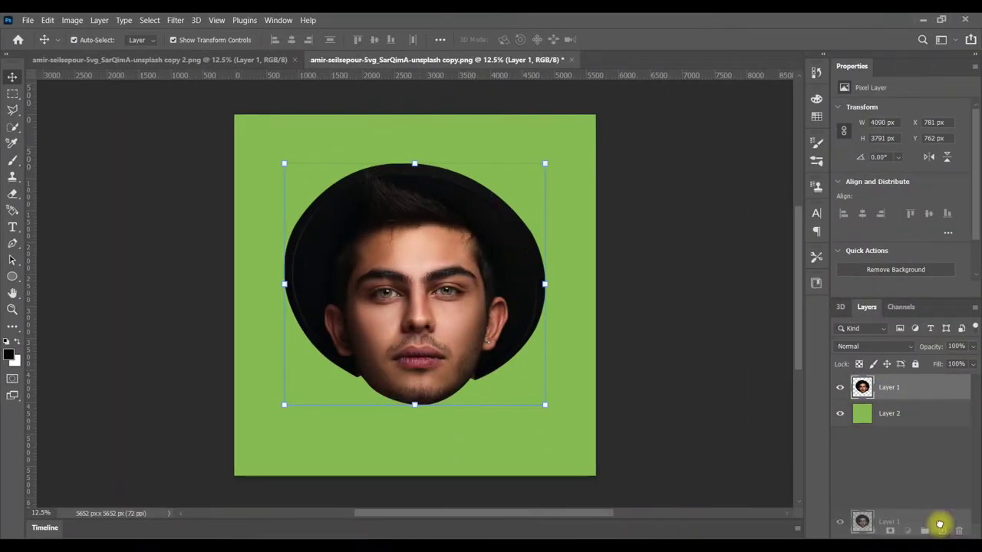
# Duplicate Layer 1 as Layer 1 copy and convert the original Layer 1 into a smart object.
pyautogui.moveTo(928, 392); pyautogui.dragTo(942, 531)
pyautogui.click(888, 412)
pyautogui.rightClick(888, 412)
pyautogui.click(662, 217)
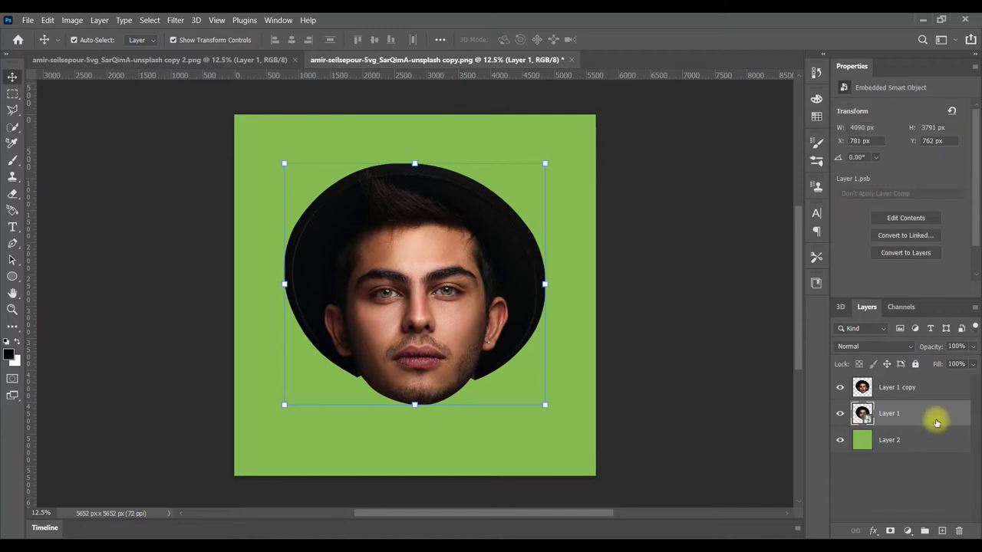
pyautogui.click(72, 20)
pyautogui.moveTo(92, 50)
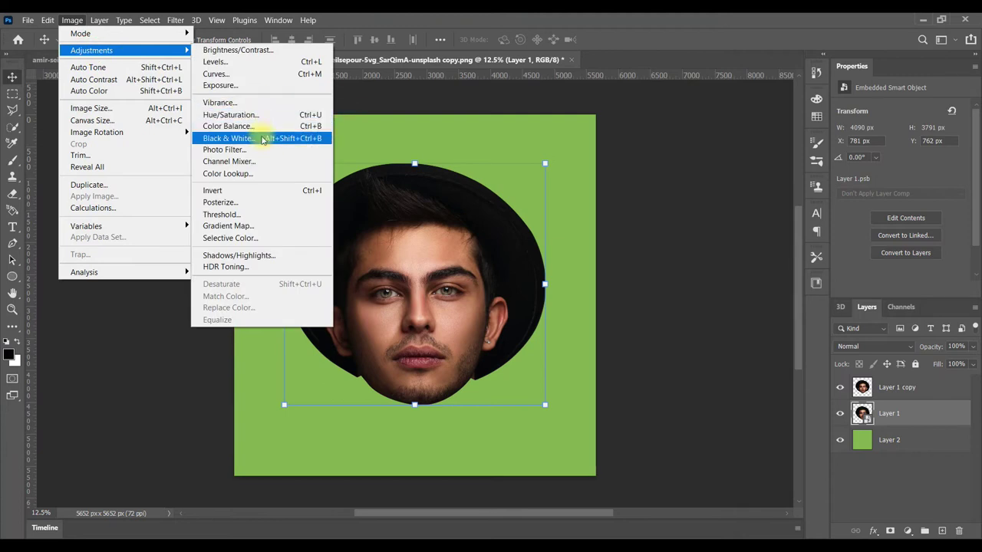
# Apply a Black & White adjustment to Layer 1, then hide and select Layer 1 copy.
pyautogui.click(253, 138)
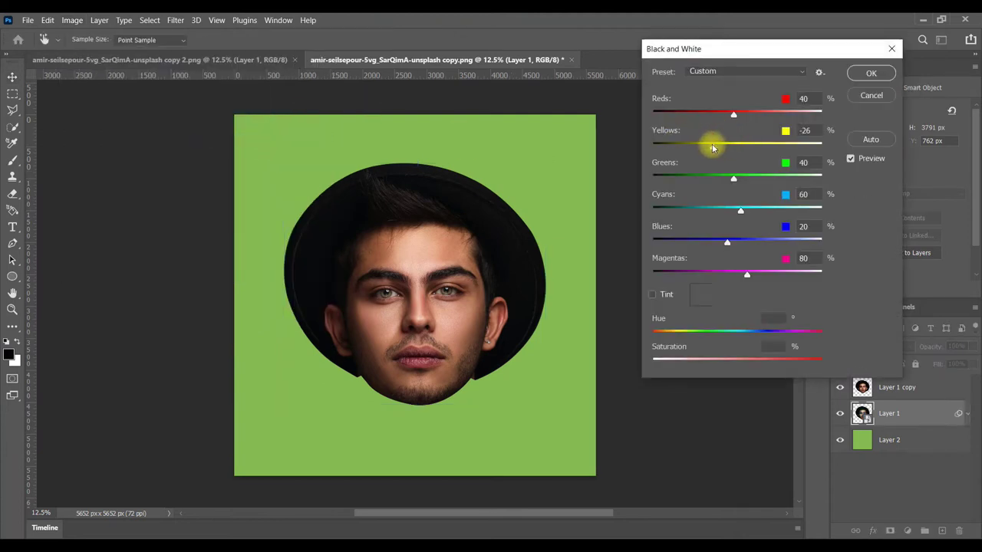
pyautogui.click(871, 74)
pyautogui.click(841, 388)
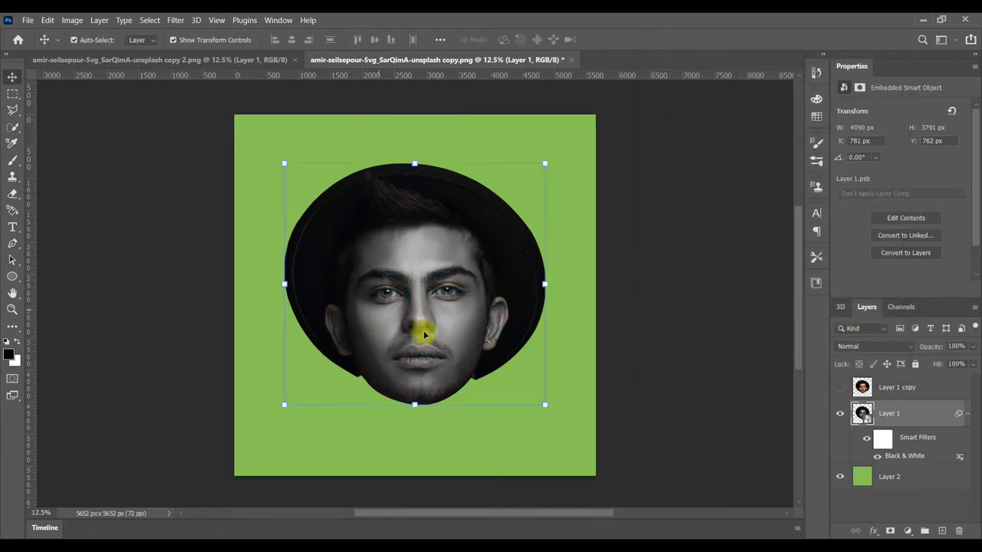
pyautogui.click(903, 387)
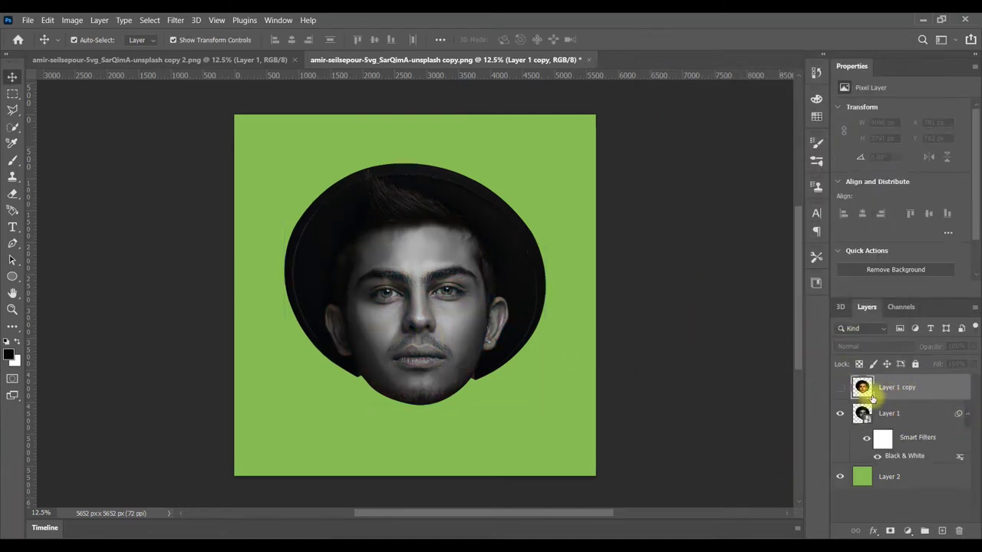
# Drag the zipper from its document into the portrait as Layer 3 above the grayscale face.
pyautogui.click(898, 418)
pyautogui.click(138, 60)
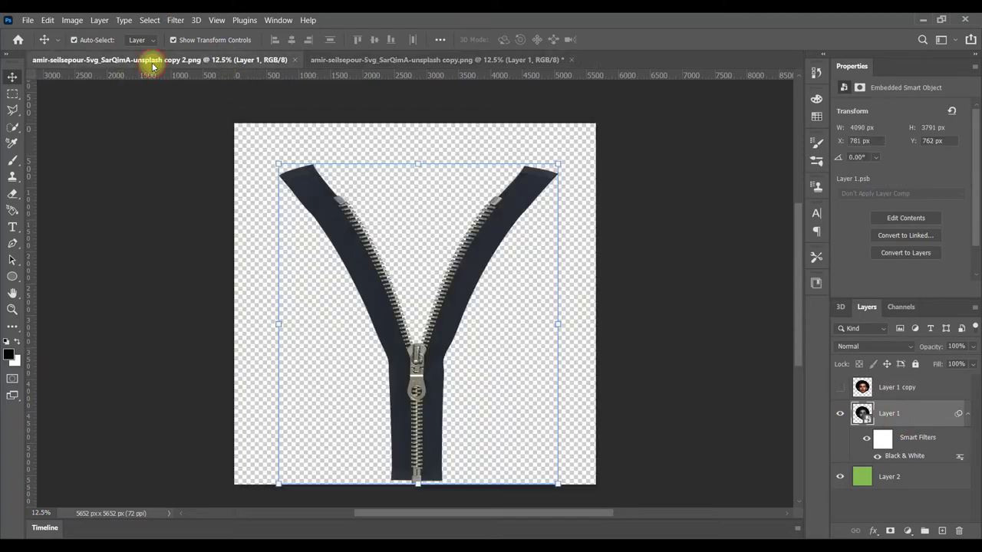
pyautogui.moveTo(473, 290)
pyautogui.mouseDown()
pyautogui.moveTo(448, 250)
pyautogui.moveTo(462, 308)
pyautogui.moveTo(463, 290)
pyautogui.mouseUp()
pyautogui.hotkey('ctrl', 't')
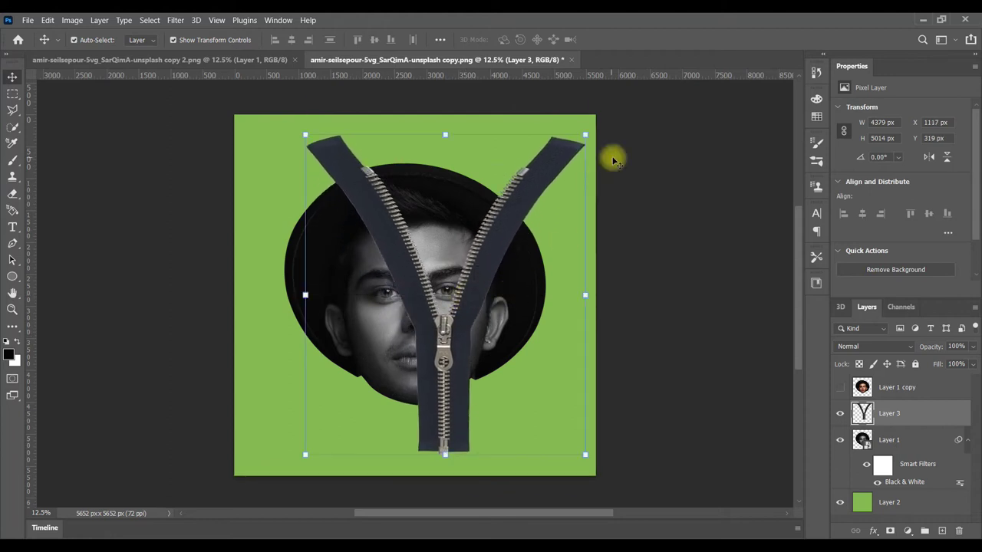
# Rotate, scale and move the zipper over the face, then commit the transform.
pyautogui.moveTo(588, 130)
pyautogui.mouseDown()
pyautogui.moveTo(601, 113)
pyautogui.moveTo(618, 138)
pyautogui.mouseUp()
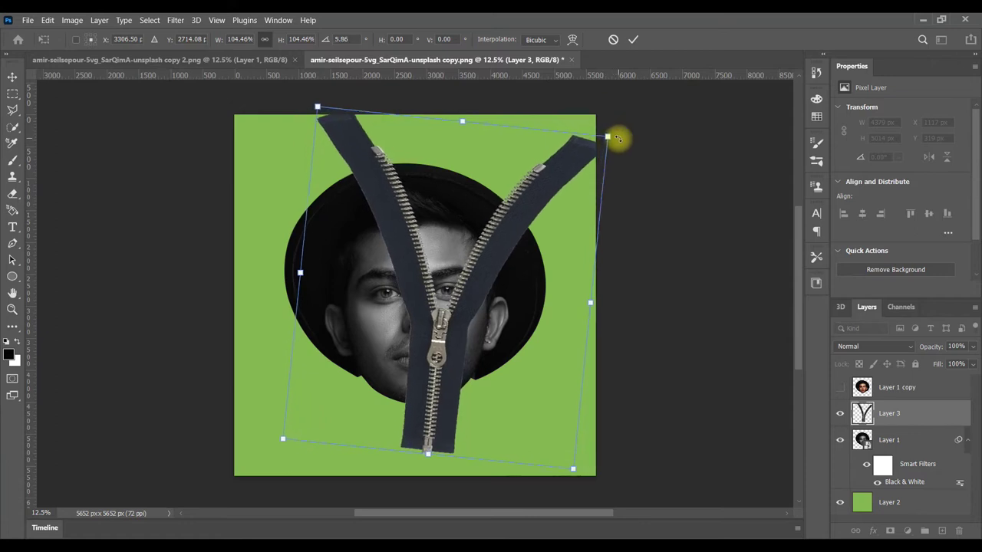
pyautogui.moveTo(443, 263); pyautogui.dragTo(443, 284)
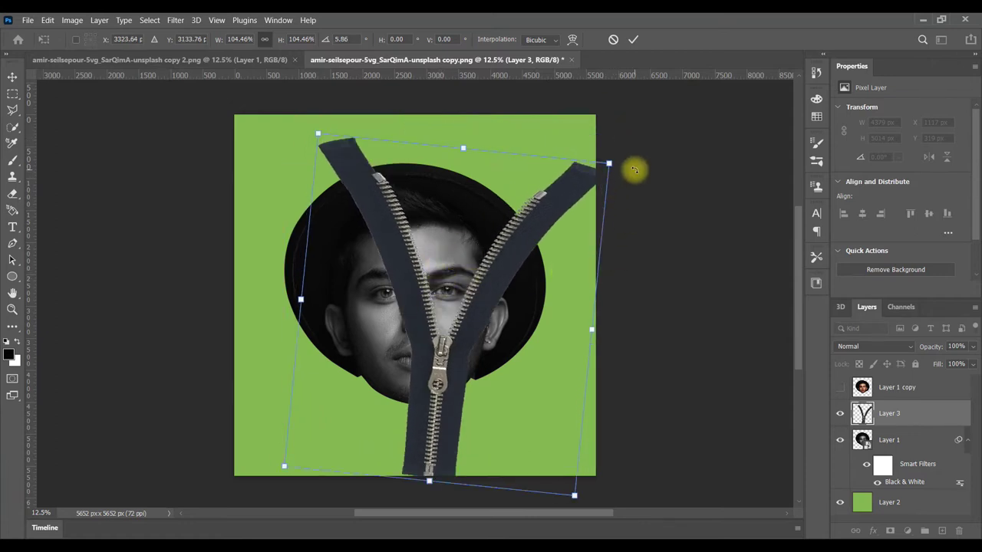
pyautogui.moveTo(608, 163); pyautogui.dragTo(596, 154)
pyautogui.moveTo(288, 315); pyautogui.dragTo(320, 305)
pyautogui.moveTo(414, 330); pyautogui.dragTo(408, 307)
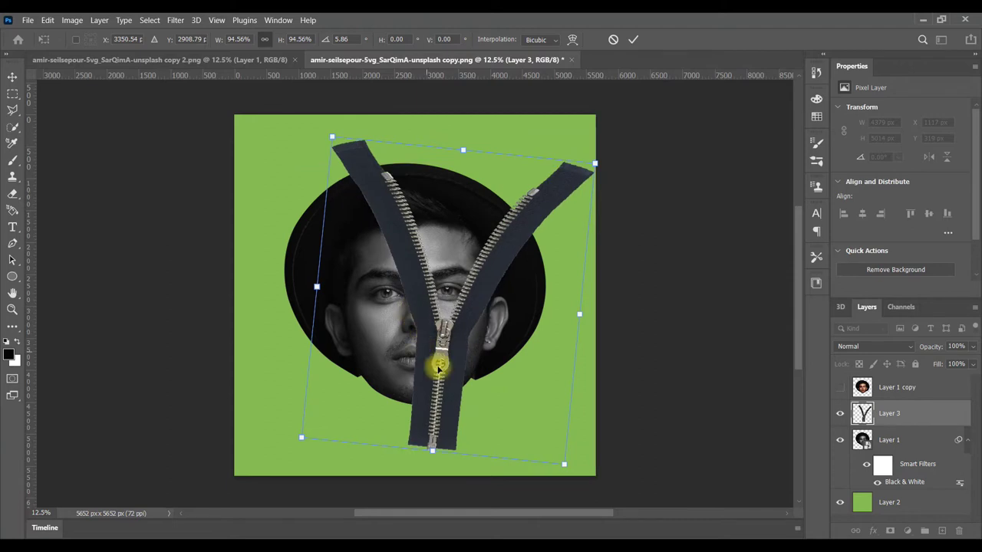
pyautogui.moveTo(441, 466); pyautogui.dragTo(434, 471)
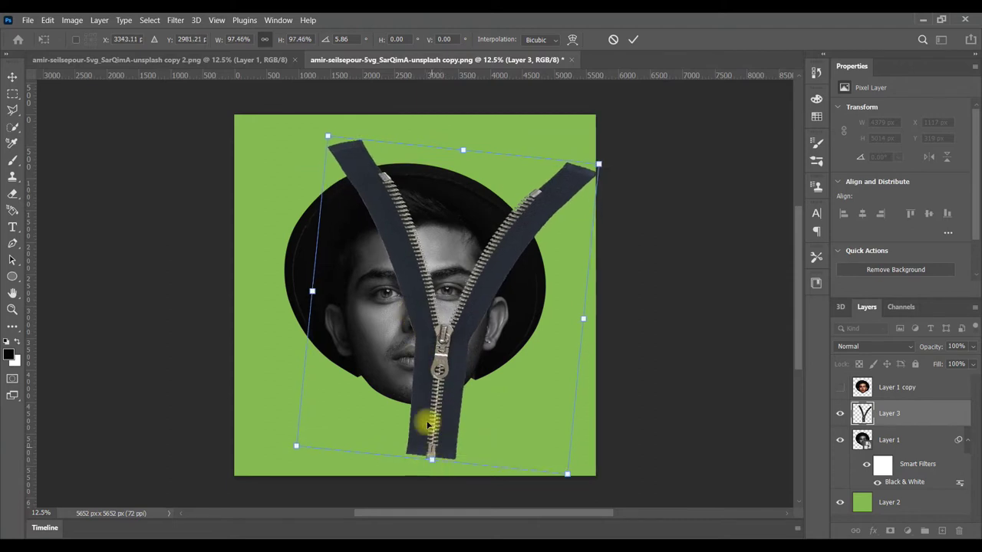
pyautogui.moveTo(310, 296); pyautogui.dragTo(320, 290)
pyautogui.moveTo(444, 327)
pyautogui.mouseDown()
pyautogui.moveTo(454, 335)
pyautogui.moveTo(449, 325)
pyautogui.mouseUp()
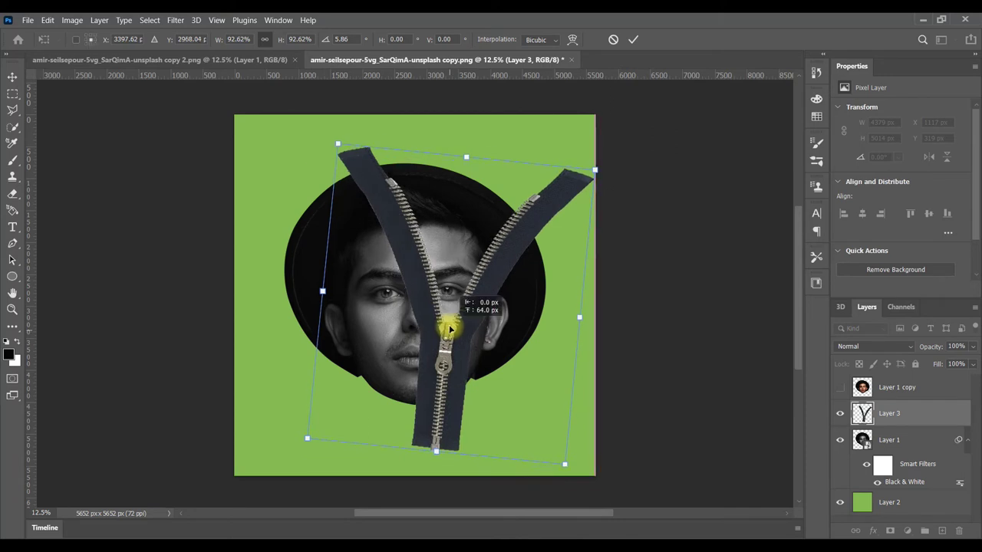
pyautogui.click(633, 40)
# Stretch the zipper down to the canvas bottom at 4357 × 5155 px and commit.
pyautogui.hotkey('ctrl', 't')
pyautogui.moveTo(463, 448)
pyautogui.mouseDown()
pyautogui.moveTo(462, 469)
pyautogui.moveTo(461, 461)
pyautogui.mouseUp()
pyautogui.moveTo(439, 419); pyautogui.dragTo(438, 416)
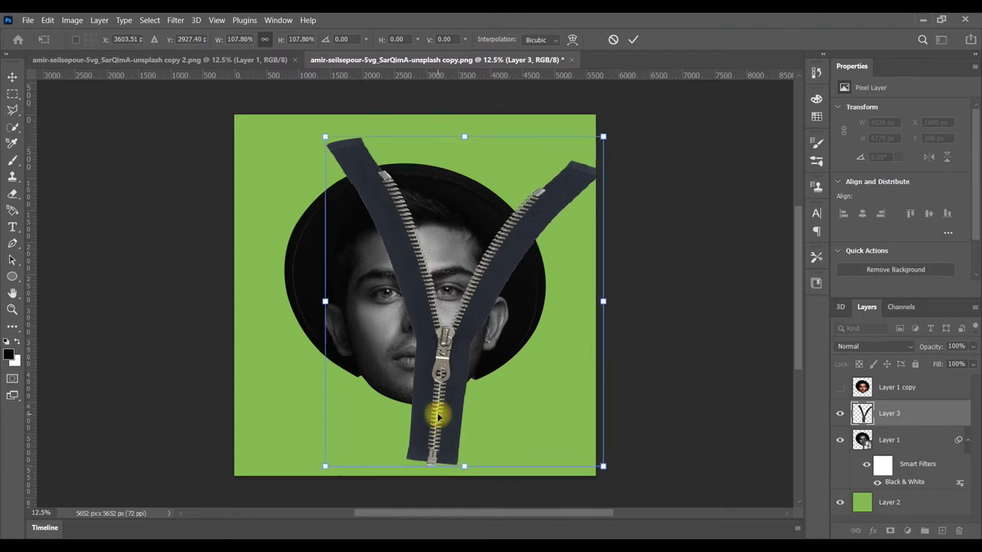
pyautogui.click(631, 40)
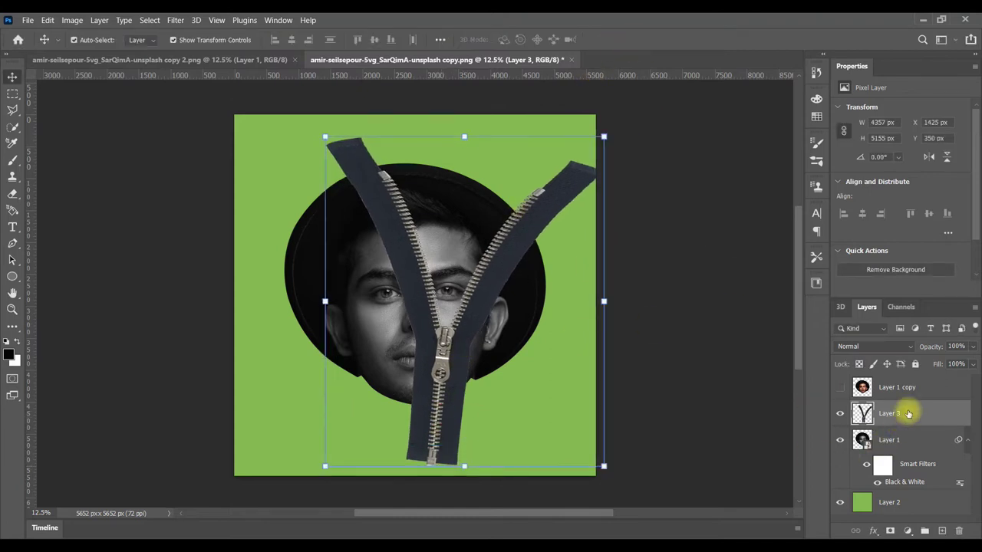
# Clip Layer 3's zipper to the face layer and make Layer 1 copy visible again.
pyautogui.rightClick(895, 414)
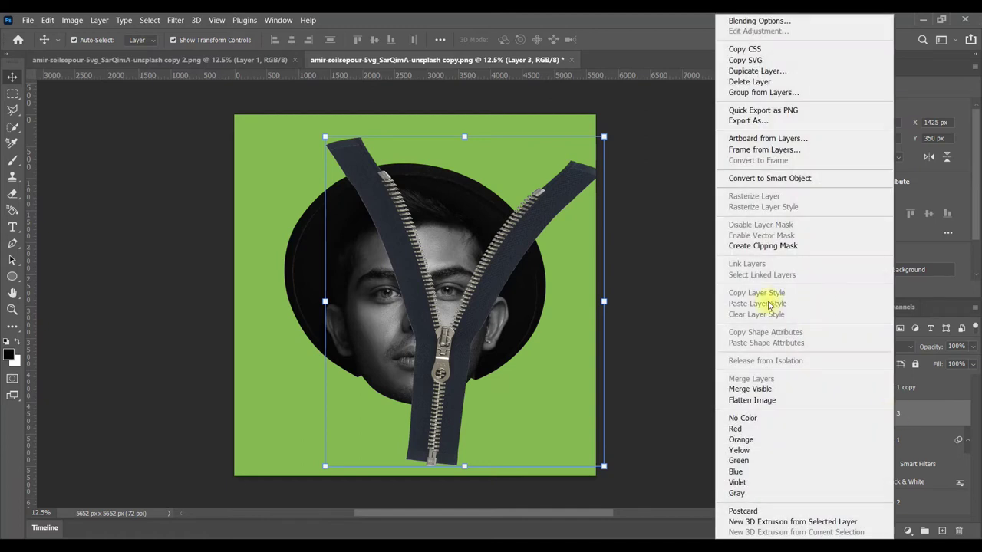
pyautogui.click(773, 245)
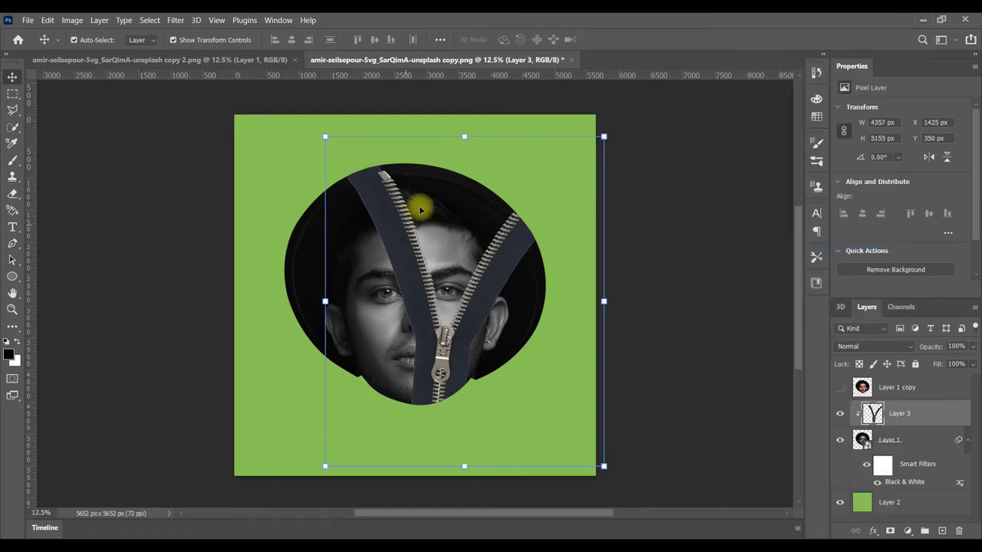
pyautogui.click(891, 396)
pyautogui.click(841, 388)
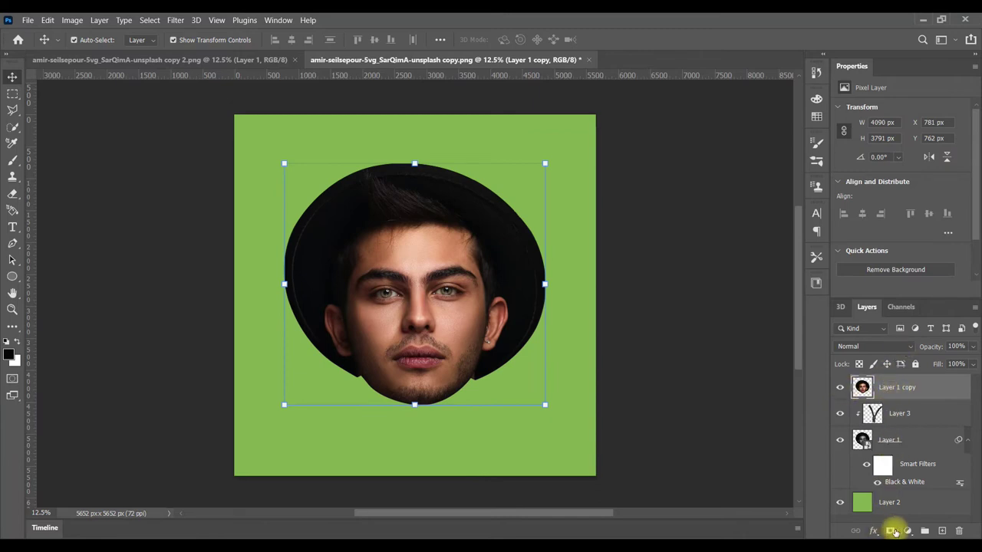
# Add a layer mask to Layer 1 copy and invert it to all black.
pyautogui.click(894, 389)
pyautogui.click(71, 20)
pyautogui.moveTo(92, 51)
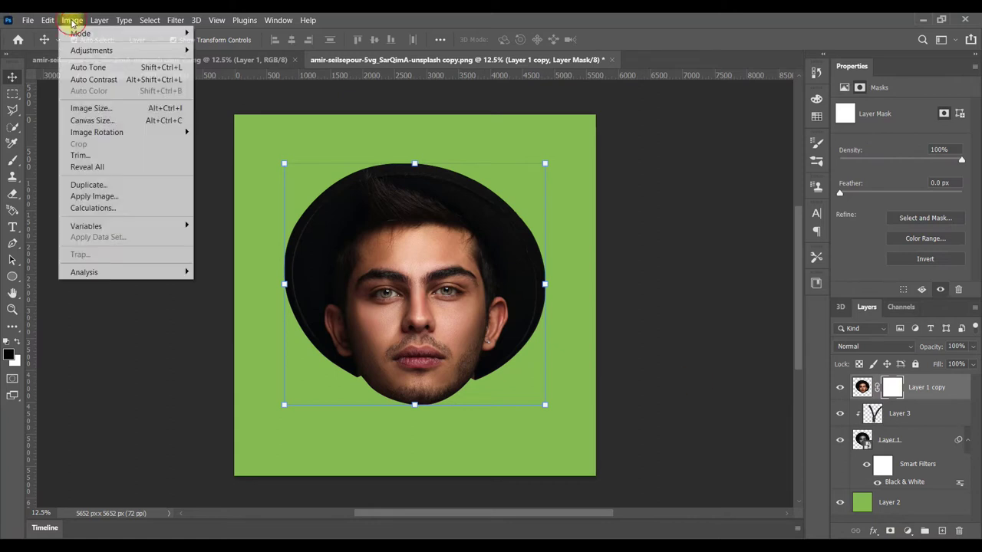
pyautogui.click(242, 191)
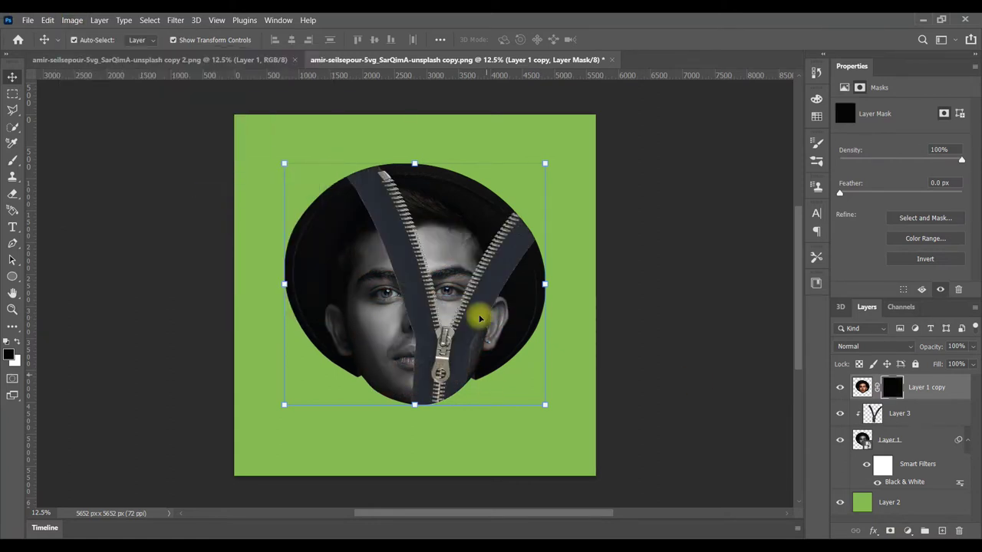
# Load Layer 3's zipper outline as a selection, inverse it, and target the mask.
pyautogui.click(890, 413)
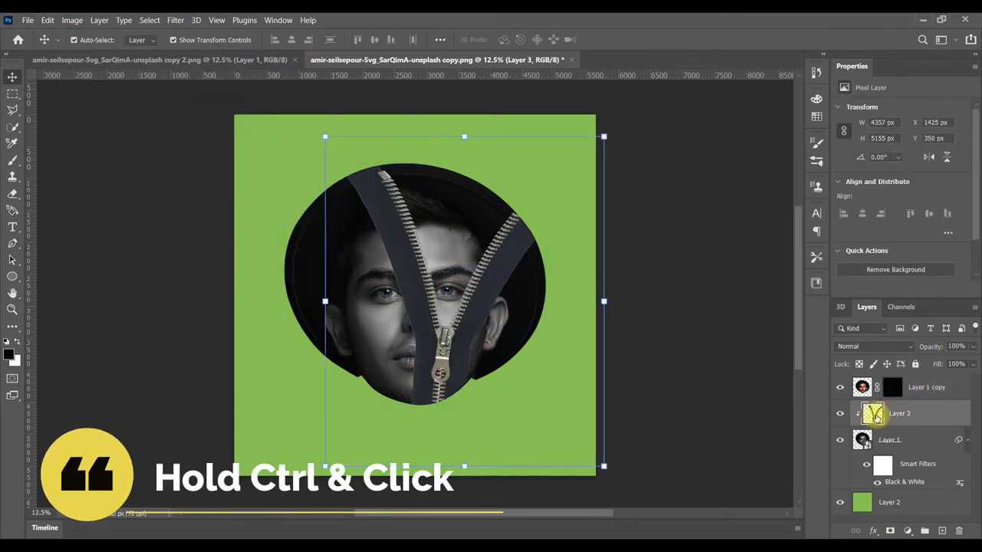
pyautogui.keyDown('ctrl'); pyautogui.click(875, 414); pyautogui.keyUp('ctrl')
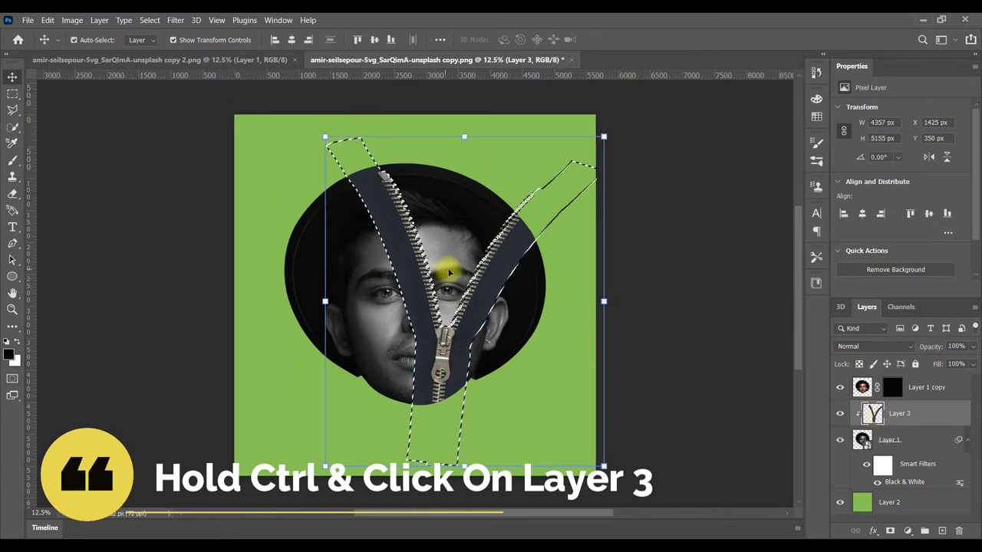
pyautogui.click(149, 20)
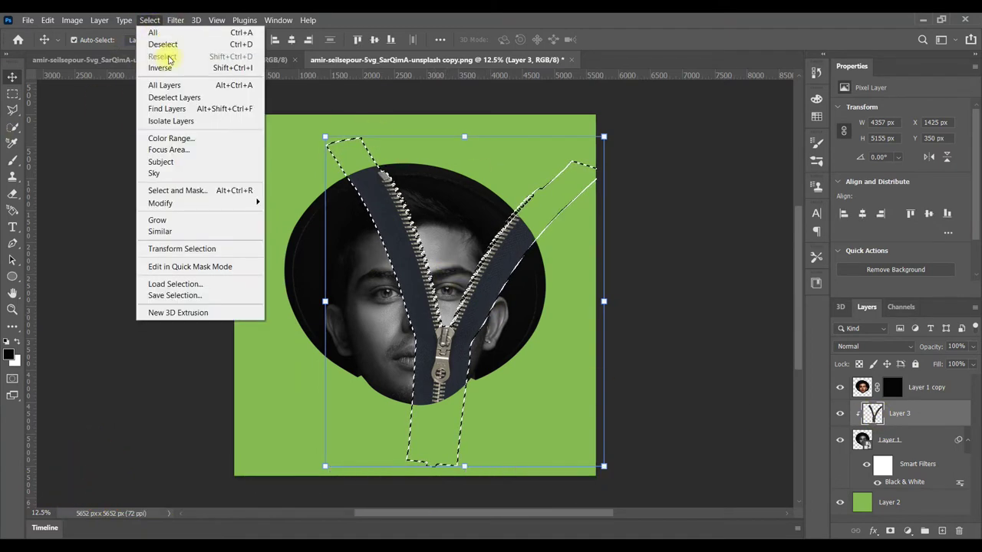
pyautogui.click(170, 68)
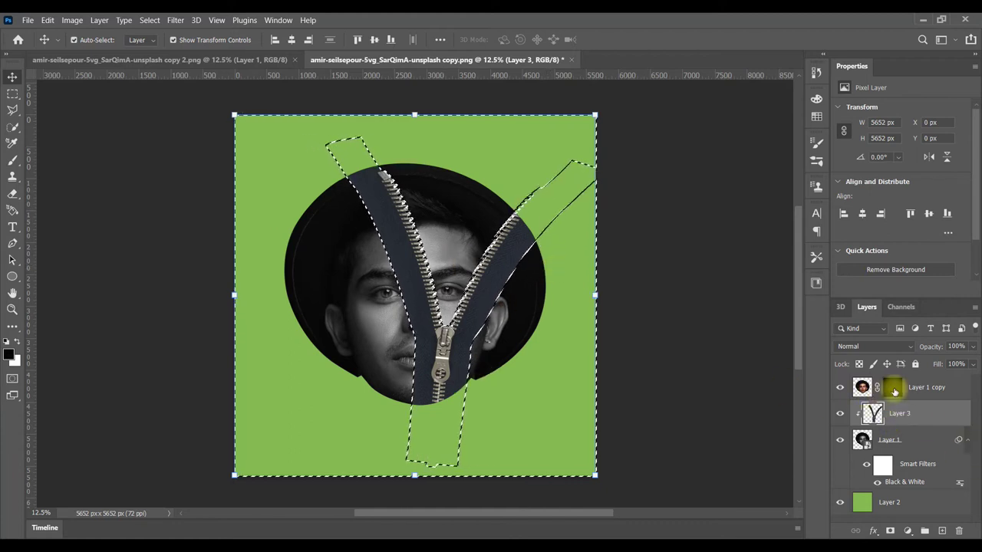
pyautogui.click(894, 389)
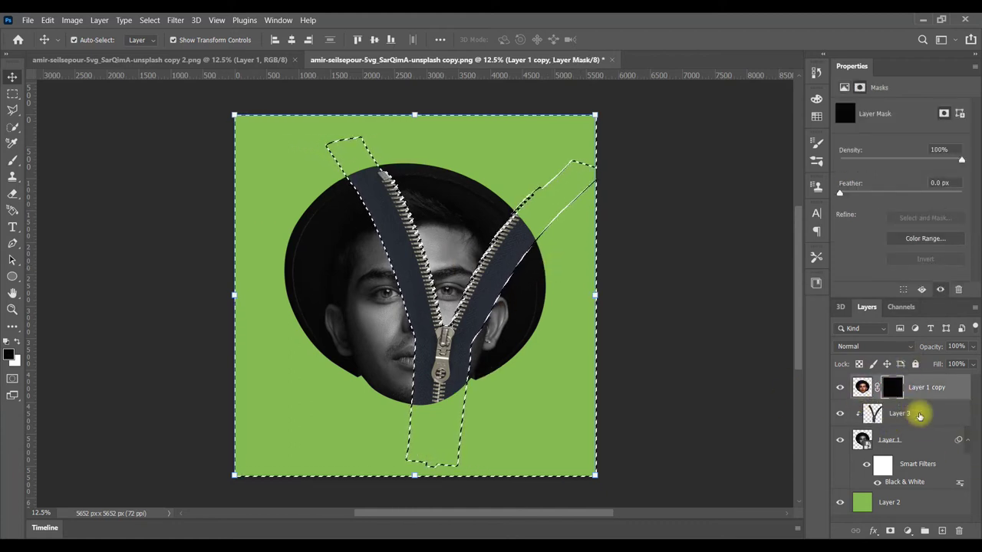
# Erase Layer 1 copy's mask between the zipper halves to reveal the colour hair and face.
pyautogui.click(12, 194)
pyautogui.rightClick(13, 193)
pyautogui.click(77, 191)
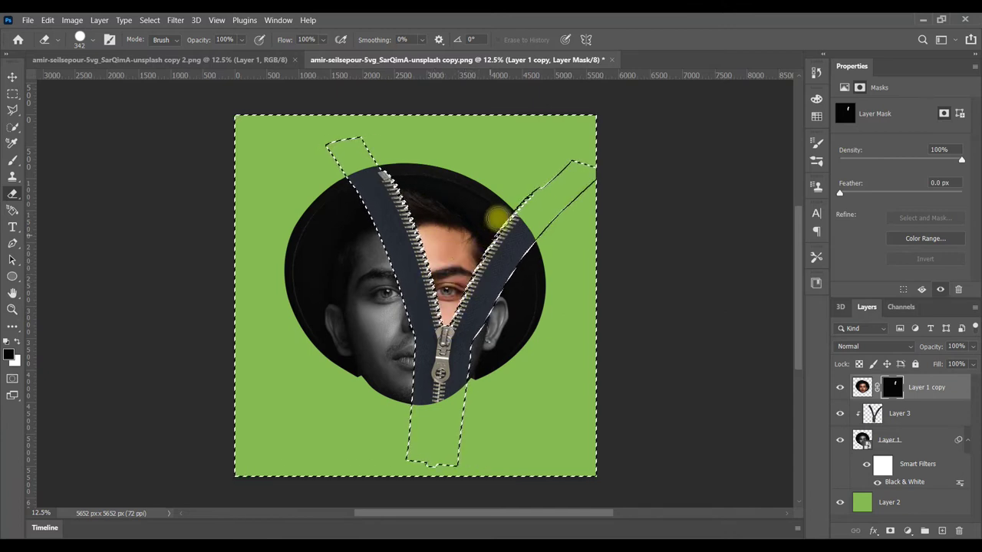
pyautogui.moveTo(415, 175); pyautogui.dragTo(414, 224)
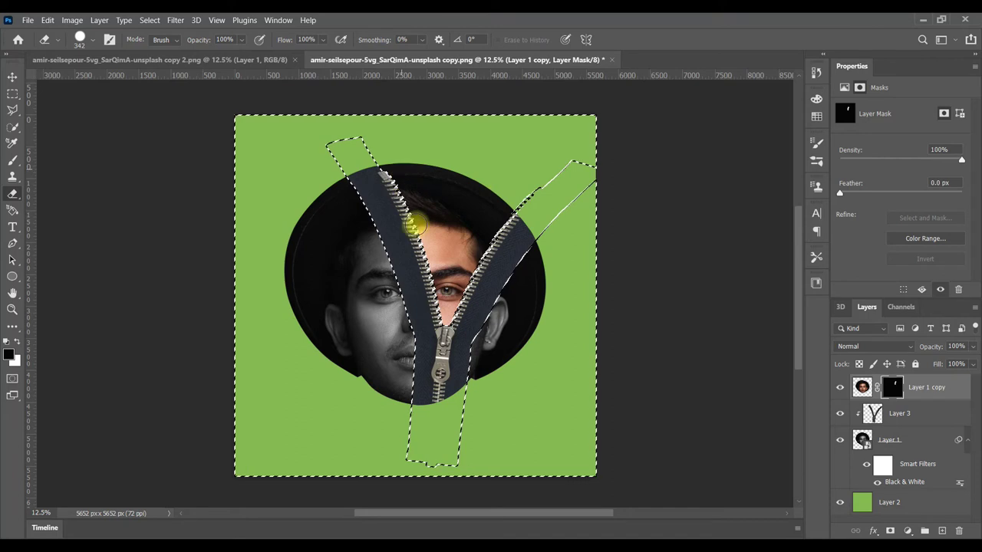
pyautogui.moveTo(445, 326); pyautogui.dragTo(481, 242)
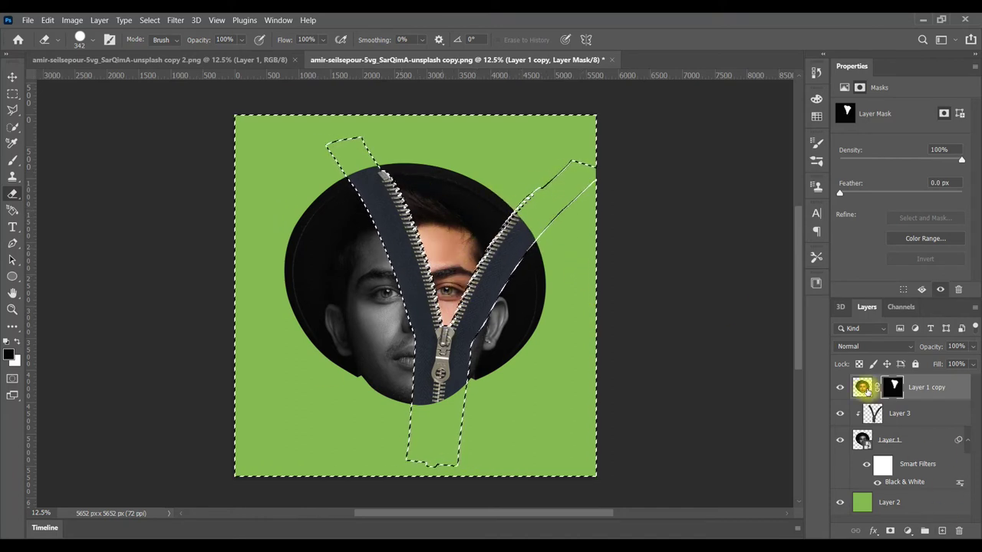
# Add a new Layer 4 and fill the zipper selection black with the Paint Bucket.
pyautogui.click(942, 531)
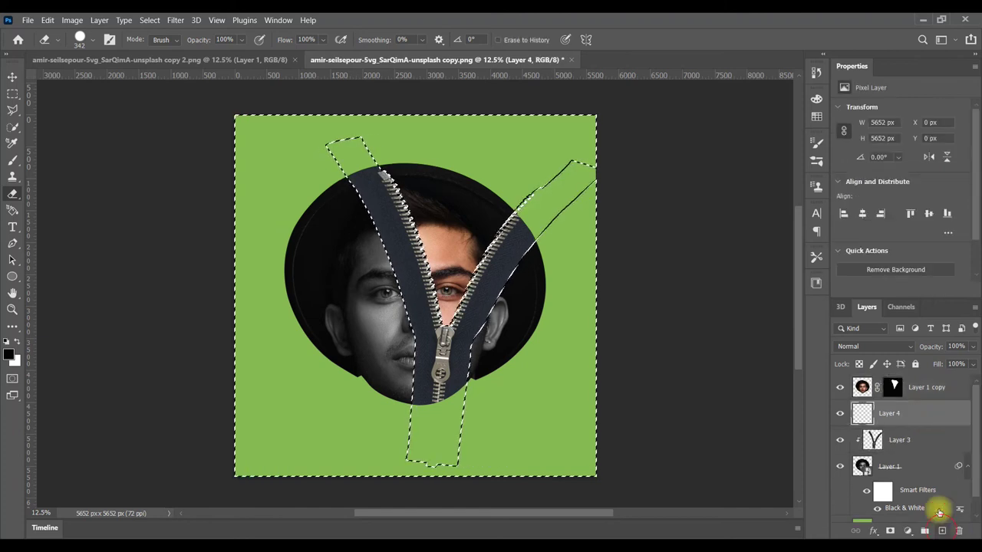
pyautogui.keyDown('ctrl'); pyautogui.click(875, 441); pyautogui.keyUp('ctrl')
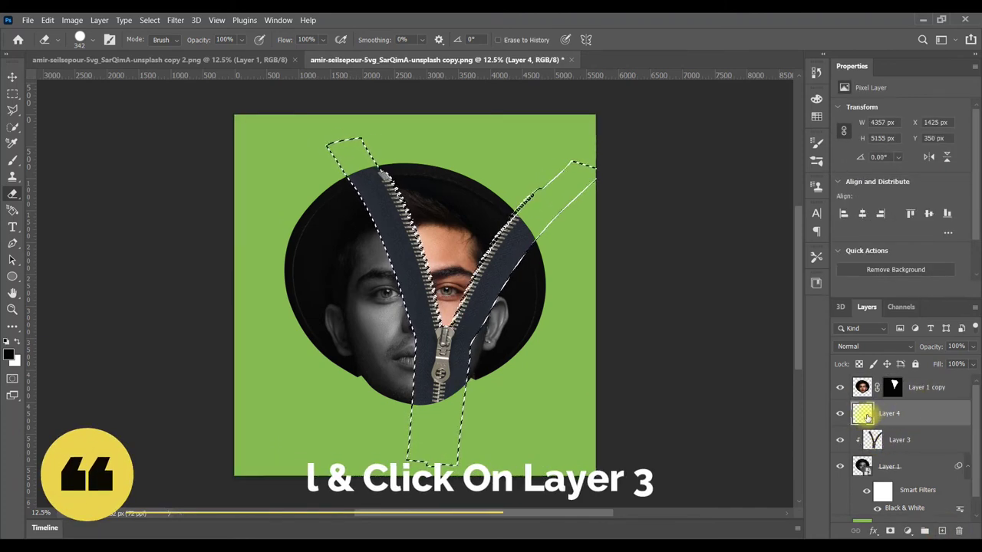
pyautogui.click(13, 326)
pyautogui.click(62, 484)
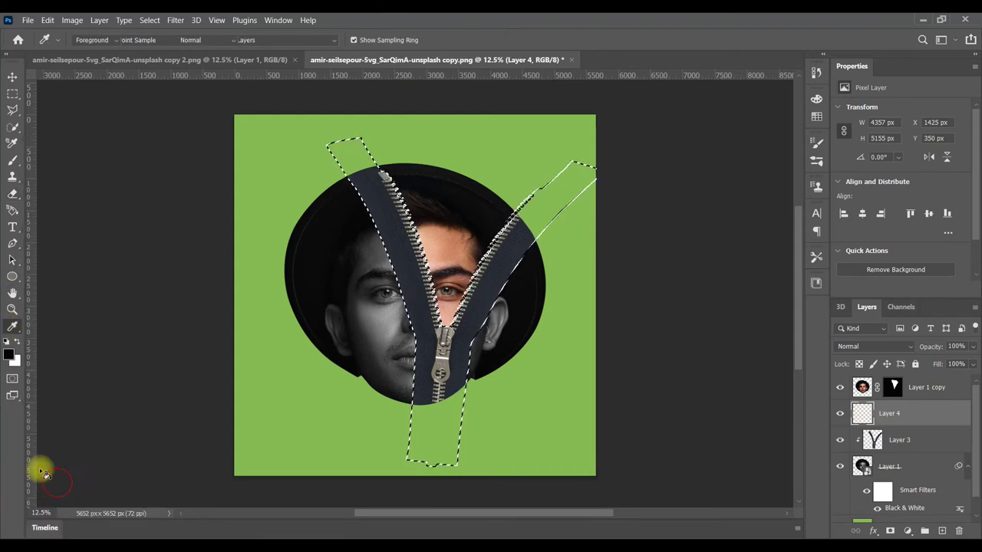
pyautogui.click(410, 278)
# Move Layer 4 above Layer 1 copy and clip it to the layer below.
pyautogui.moveTo(929, 413); pyautogui.dragTo(928, 386)
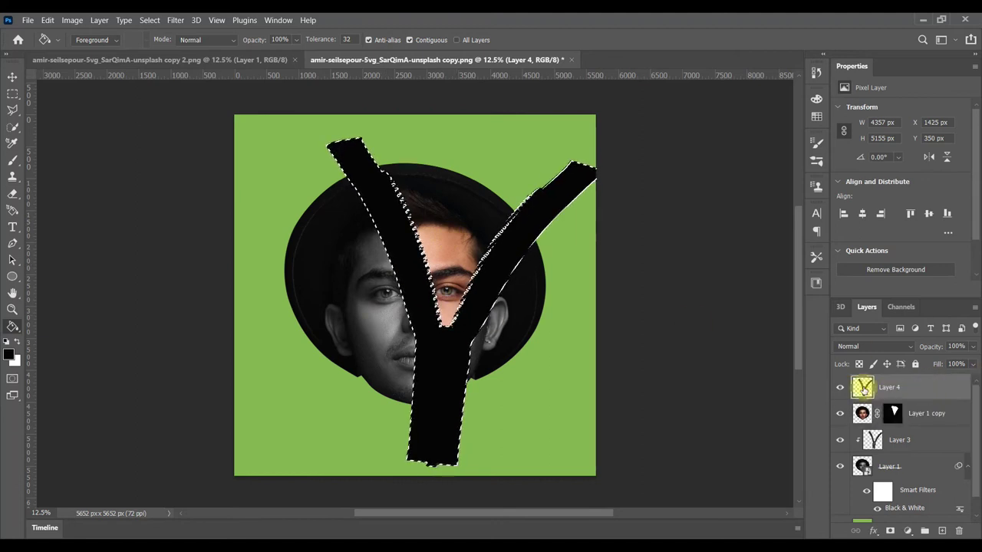
pyautogui.rightClick(890, 387)
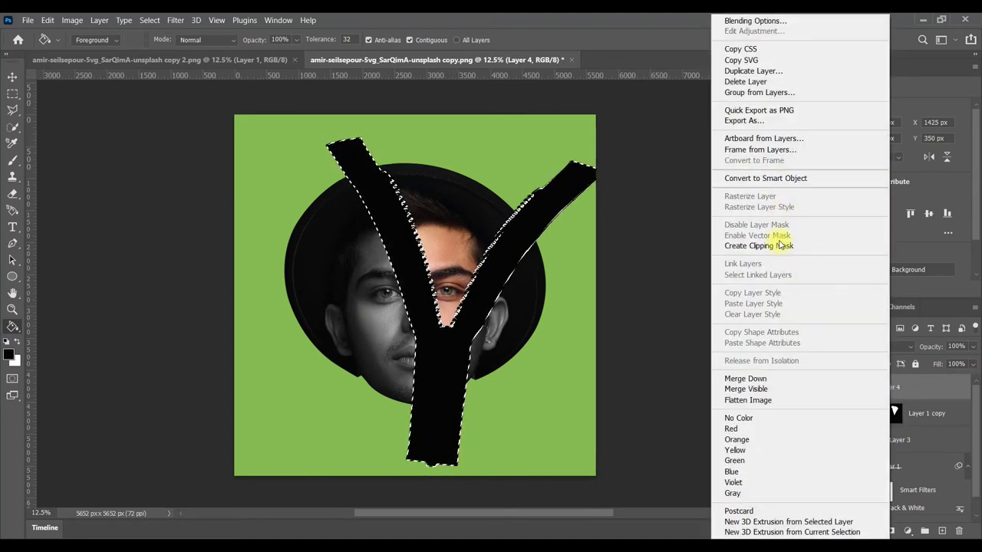
pyautogui.click(790, 246)
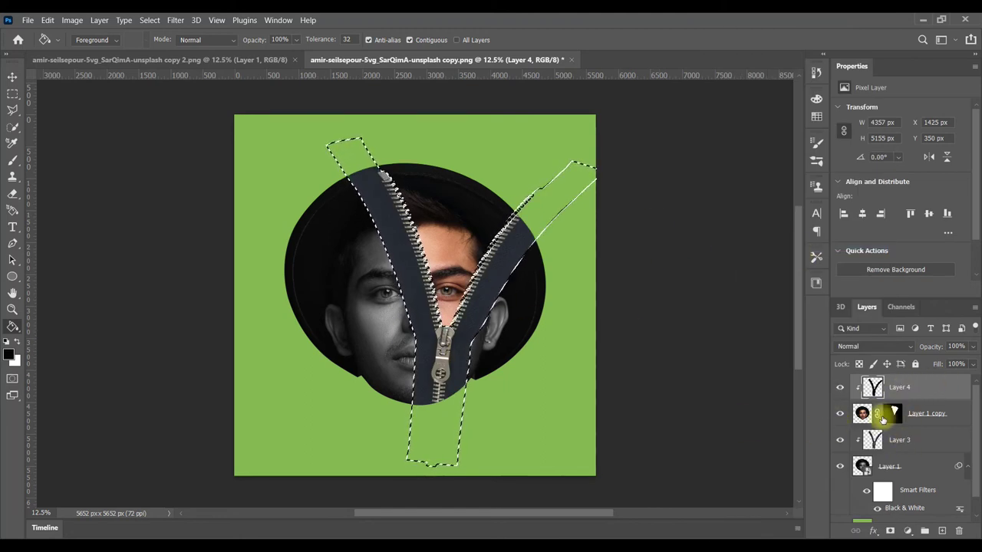
# Deselect and soften the black zipper shading with a reduced-radius Gaussian Blur.
pyautogui.click(149, 20)
pyautogui.click(175, 44)
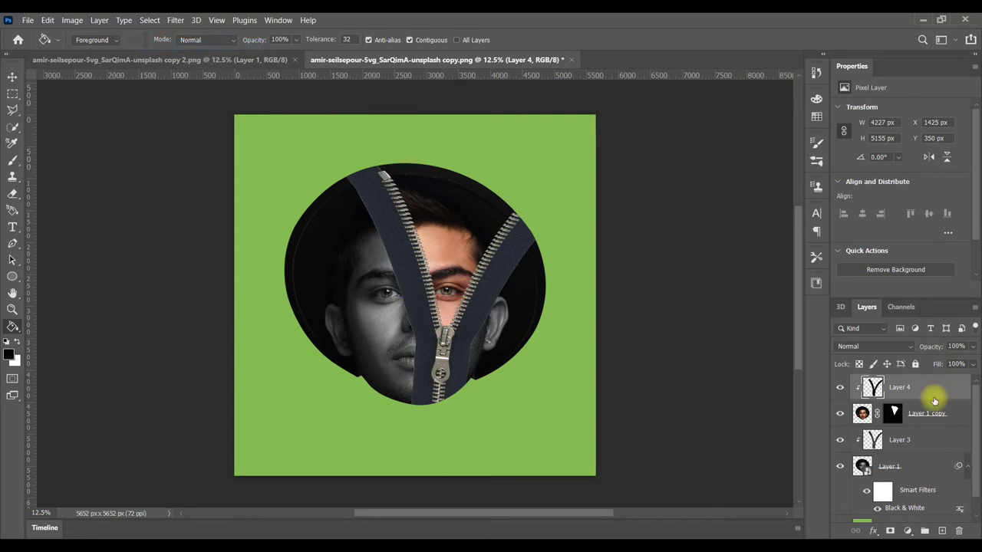
pyautogui.click(172, 20)
pyautogui.moveTo(182, 173)
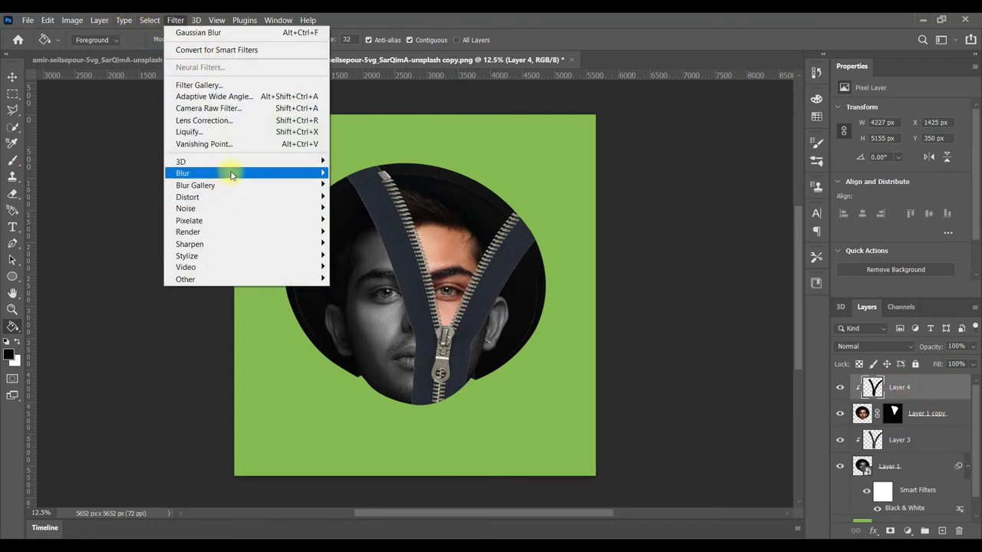
pyautogui.click(356, 223)
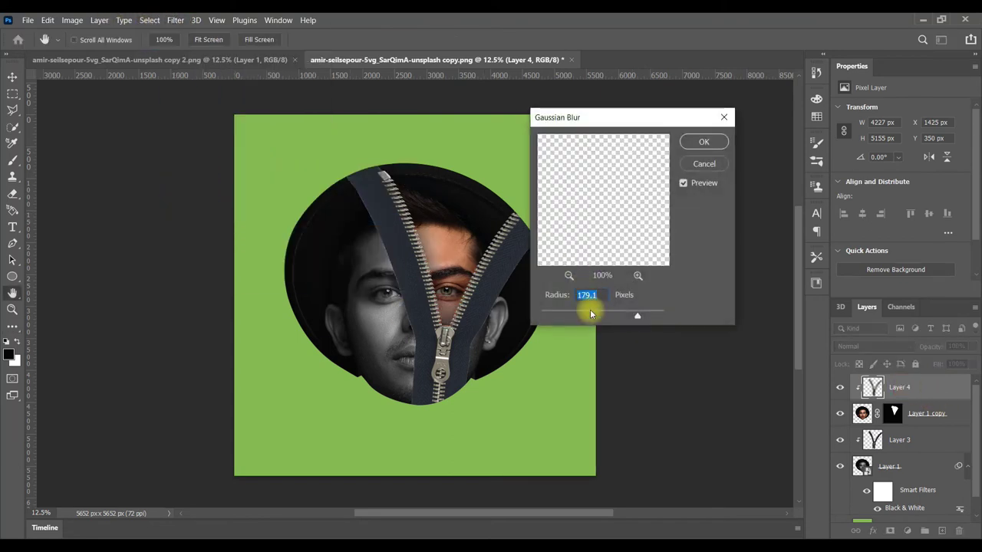
pyautogui.moveTo(637, 316)
pyautogui.mouseDown()
pyautogui.moveTo(598, 315)
pyautogui.moveTo(608, 312)
pyautogui.mouseUp()
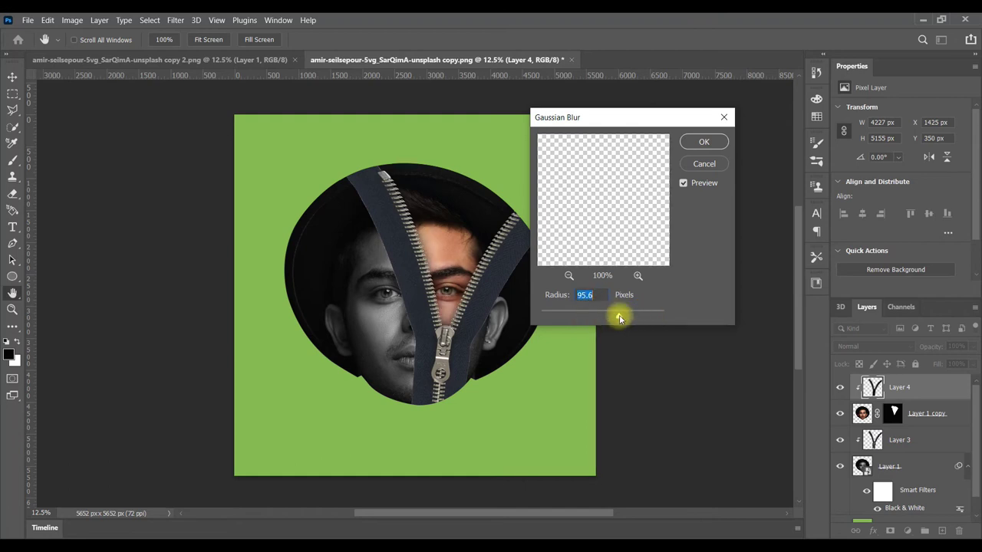
pyautogui.click(704, 142)
pyautogui.press('g')
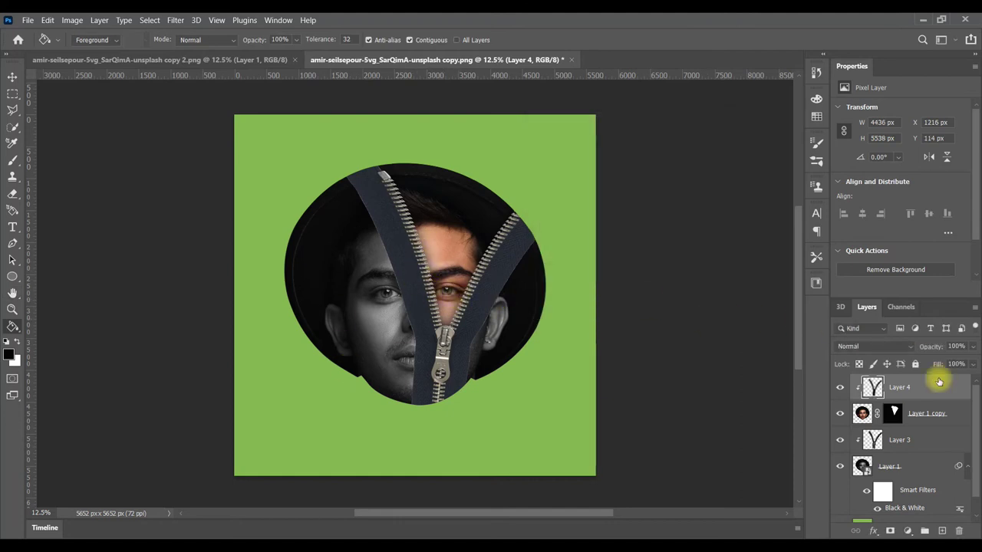
# Turn the zipper on Layer 3 grey with Black & White, then add Layer 5 on top.
pyautogui.click(891, 441)
pyautogui.rightClick(876, 439)
pyautogui.click(923, 443)
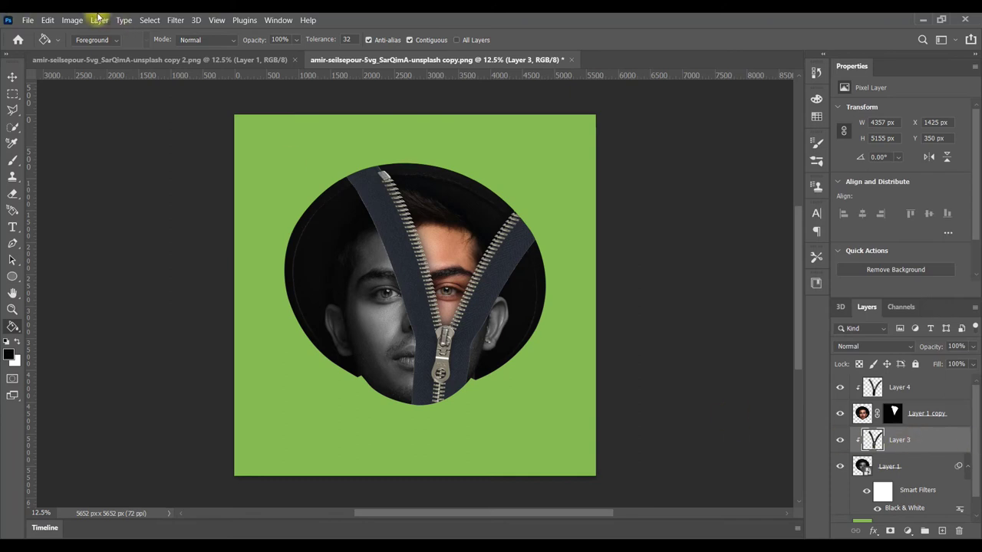
pyautogui.click(72, 20)
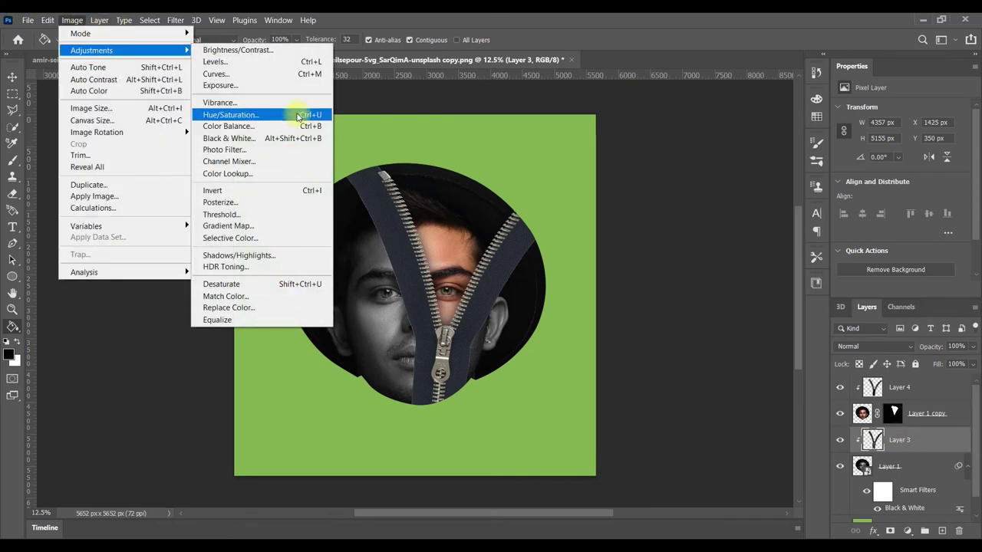
pyautogui.click(284, 138)
pyautogui.click(570, 89)
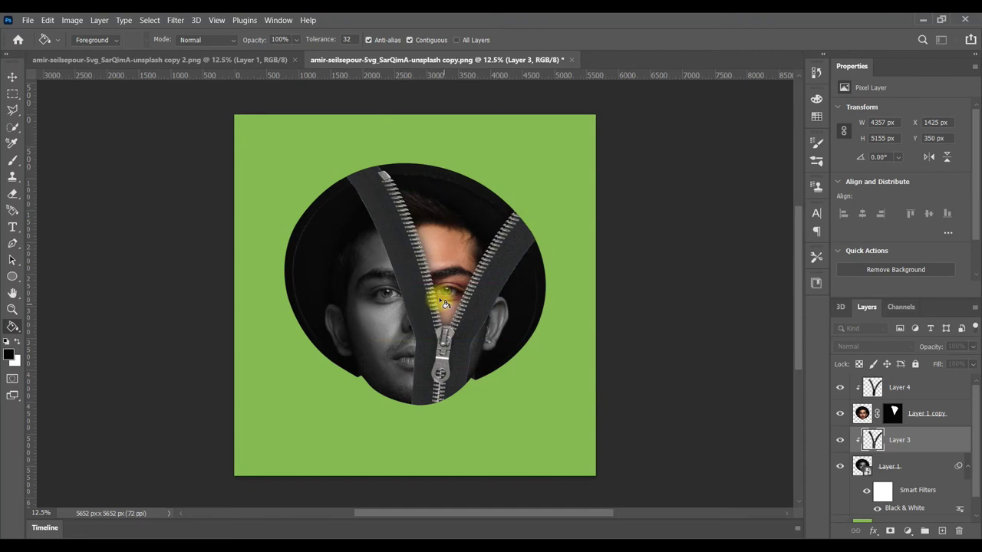
pyautogui.click(913, 388)
pyautogui.click(943, 532)
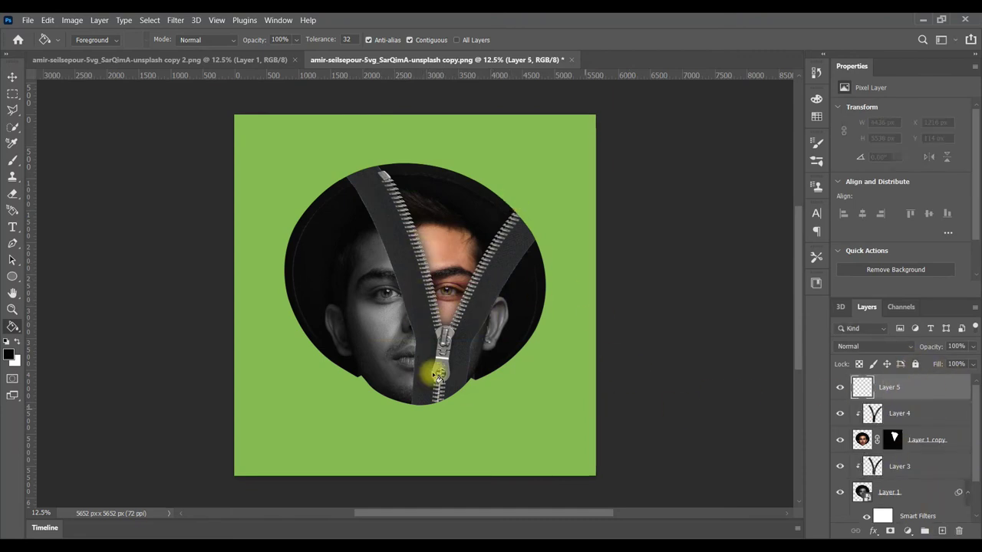
# Brush a soft black spot below the portrait and squash it into a flat, centred ellipse.
pyautogui.click(12, 161)
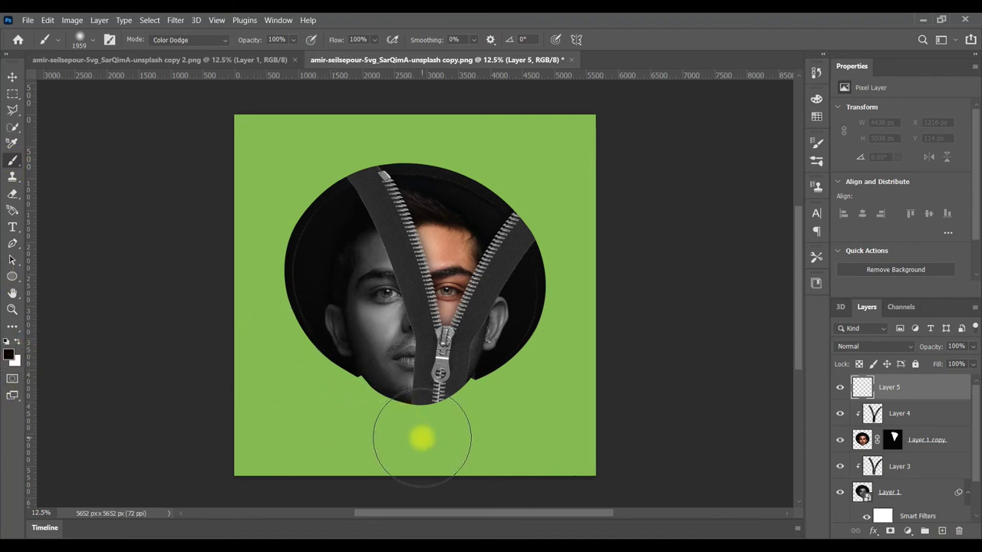
pyautogui.moveTo(421, 432); pyautogui.dragTo(449, 442)
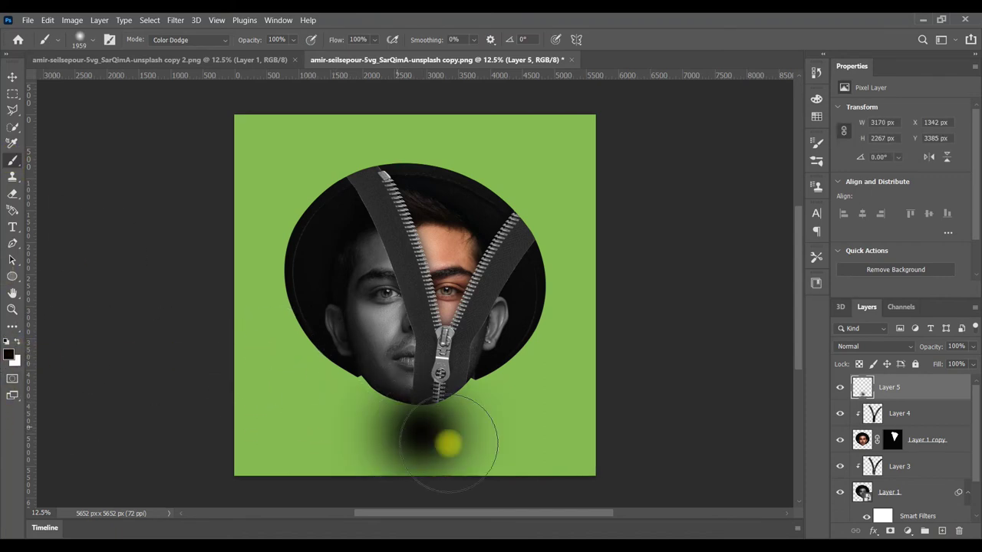
pyautogui.click(13, 77)
pyautogui.moveTo(522, 331)
pyautogui.mouseDown()
pyautogui.moveTo(553, 457)
pyautogui.moveTo(563, 461)
pyautogui.moveTo(488, 422)
pyautogui.moveTo(534, 417)
pyautogui.mouseUp()
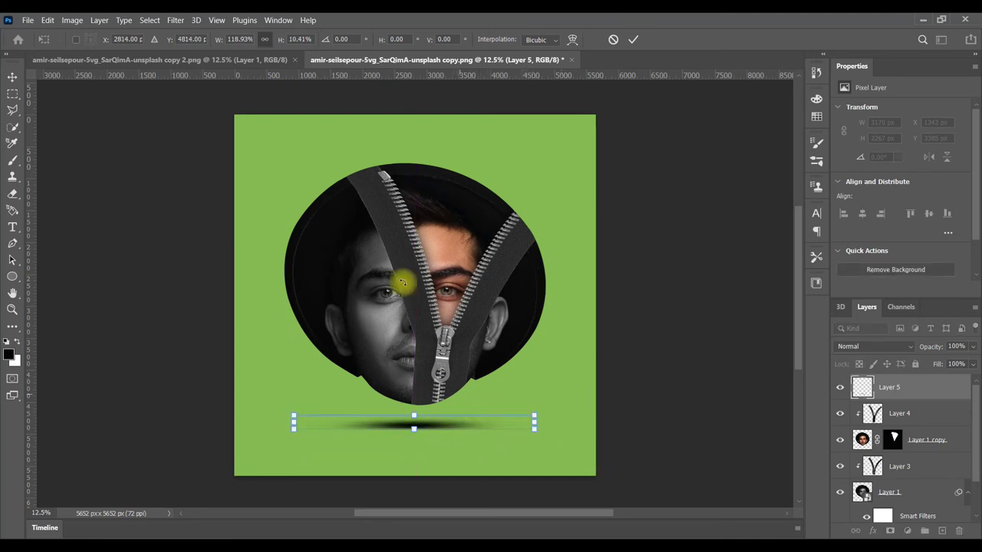
pyautogui.moveTo(441, 430); pyautogui.dragTo(442, 429)
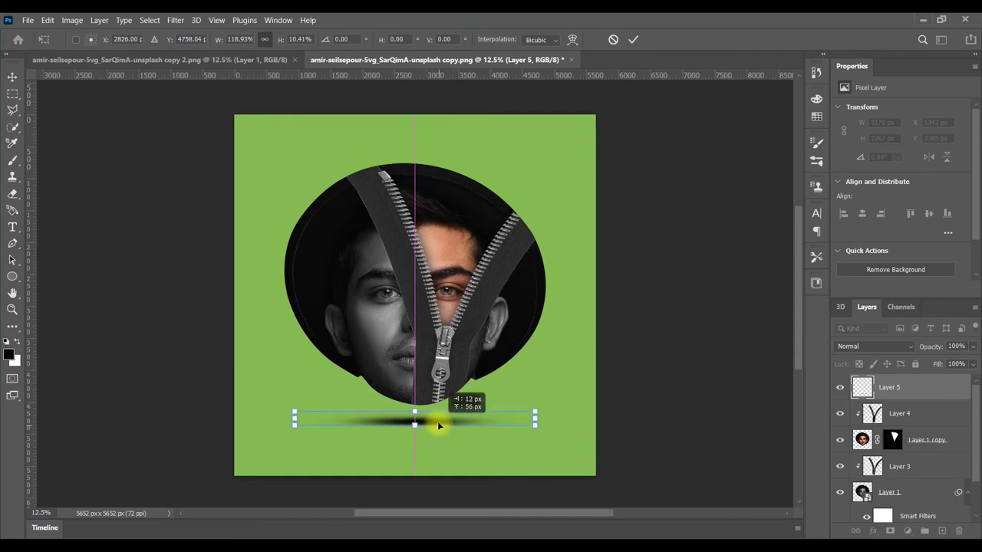
pyautogui.click(176, 20)
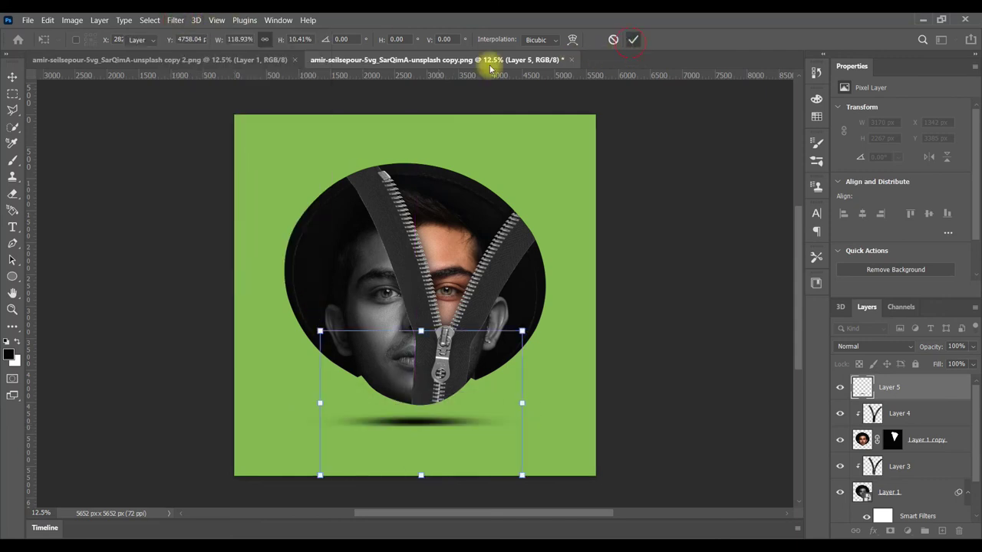
pyautogui.click(633, 39)
# Soften the Layer 5 shadow with a 78-pixel Box Blur and drop its opacity to 83%.
pyautogui.click(176, 20)
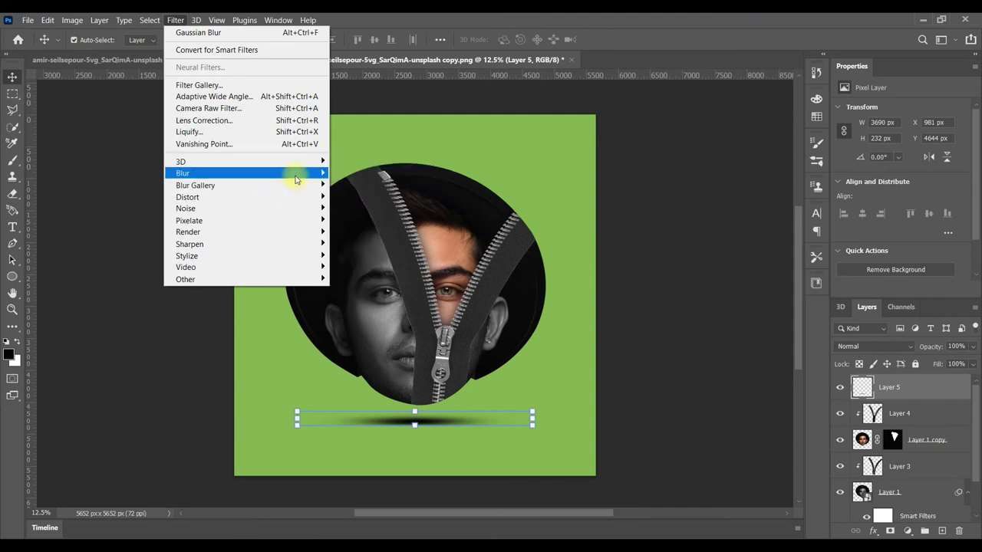
pyautogui.moveTo(230, 173)
pyautogui.click(369, 212)
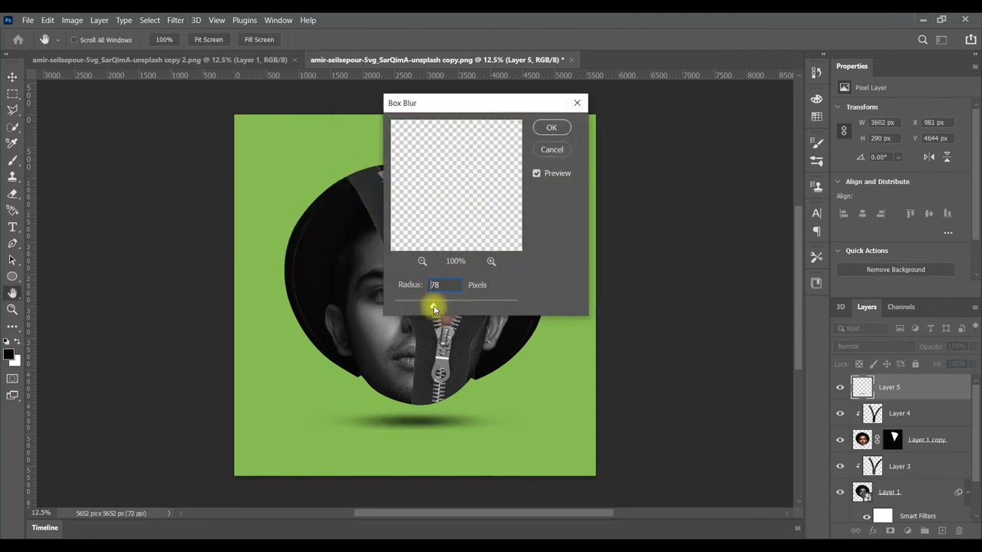
pyautogui.click(552, 130)
pyautogui.press('v')
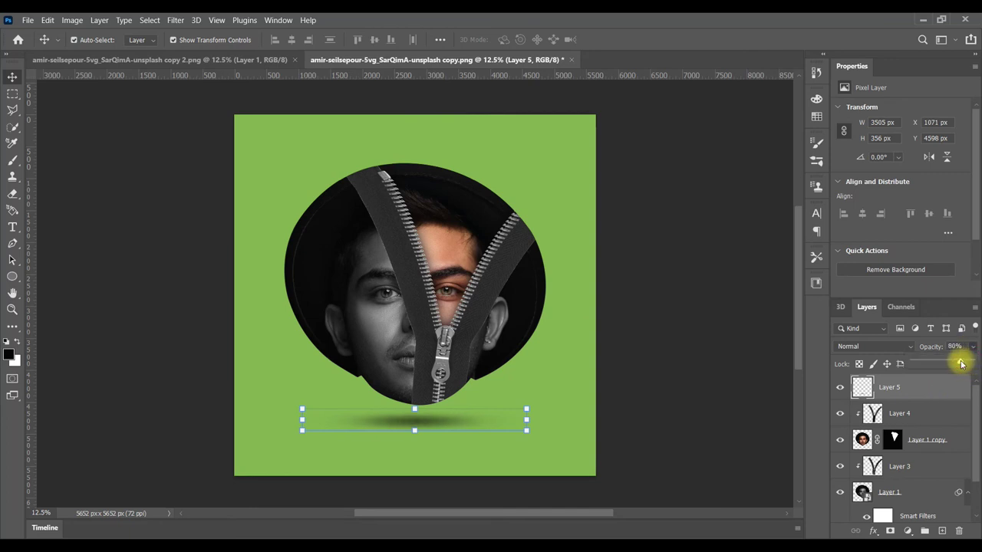
pyautogui.moveTo(963, 364); pyautogui.dragTo(963, 363)
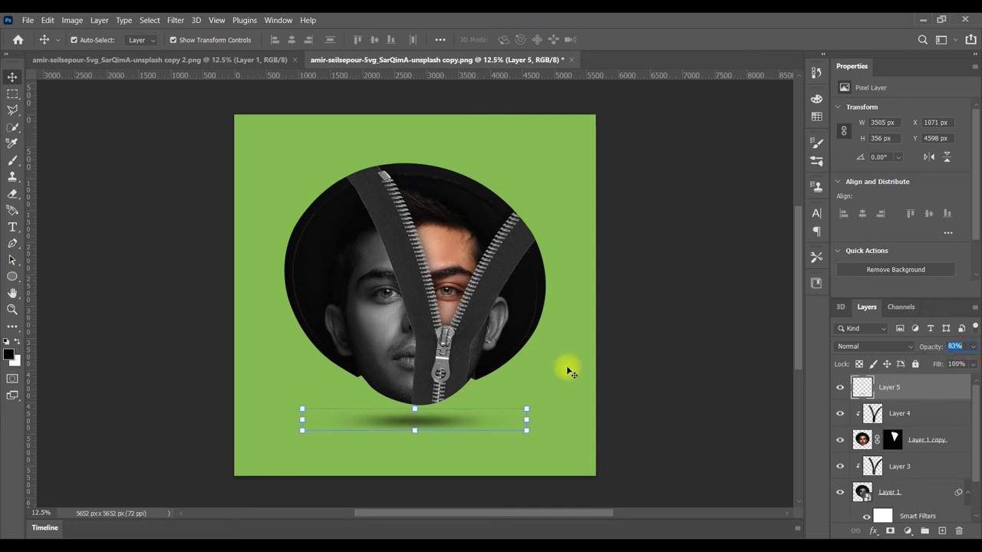
pyautogui.click(921, 516)
pyautogui.scroll(-2, 905, 475)
pyautogui.click(888, 508)
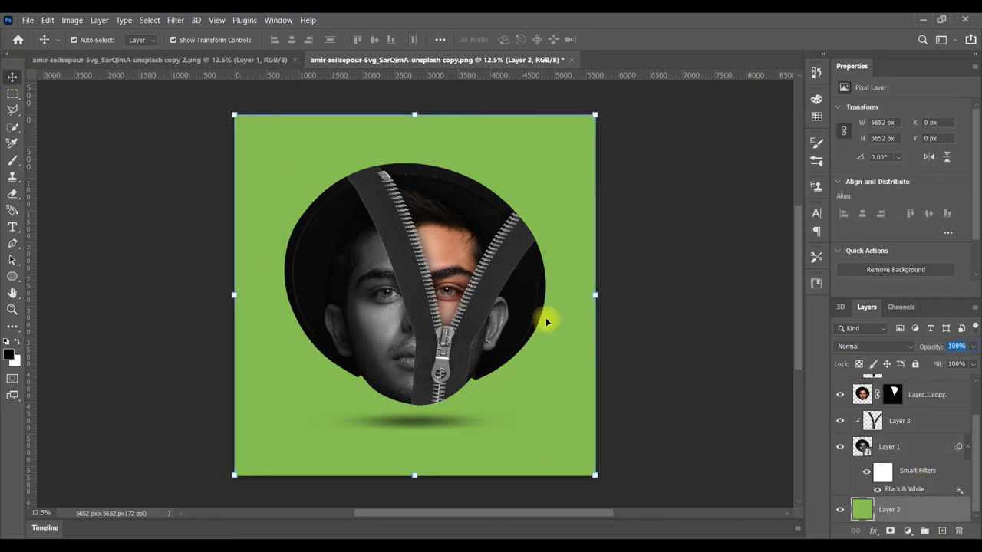
pyautogui.click(524, 311)
pyautogui.click(587, 320)
pyautogui.scroll(3, 524, 313)
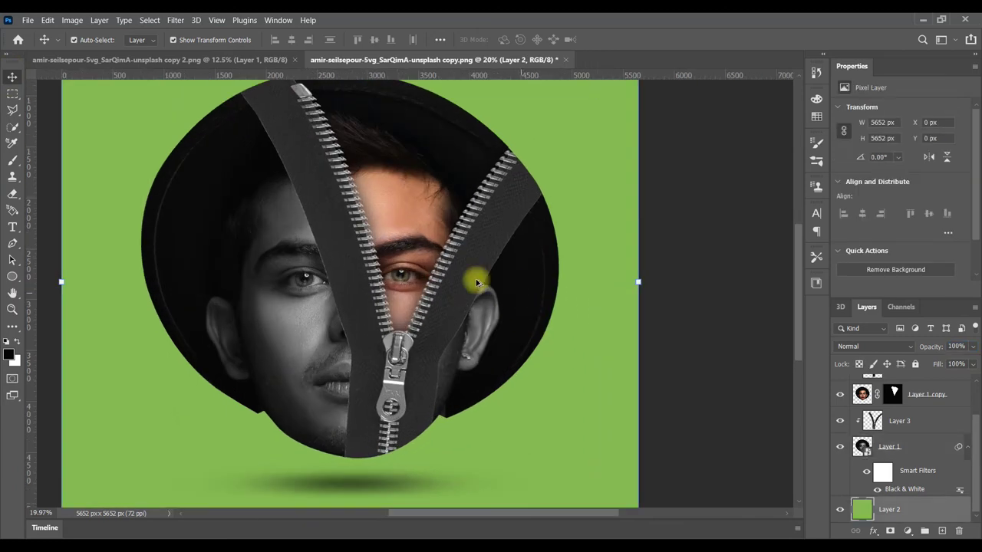